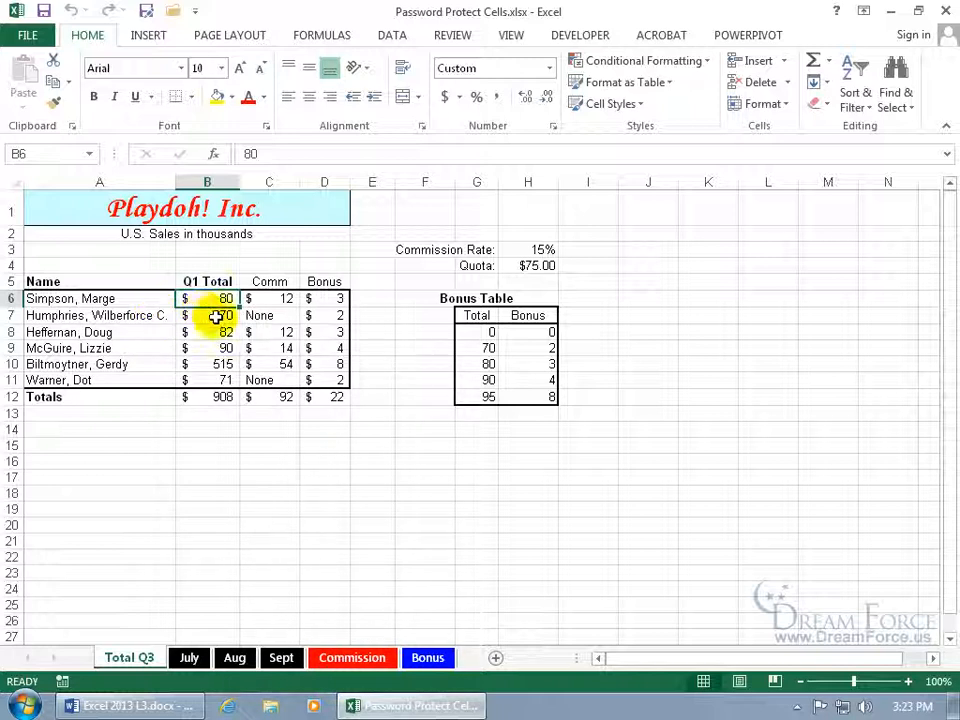
Start a new allowed-edit range from the Q1 Total cells and title it Marge.
left_click_drag(214, 298, 218, 374)
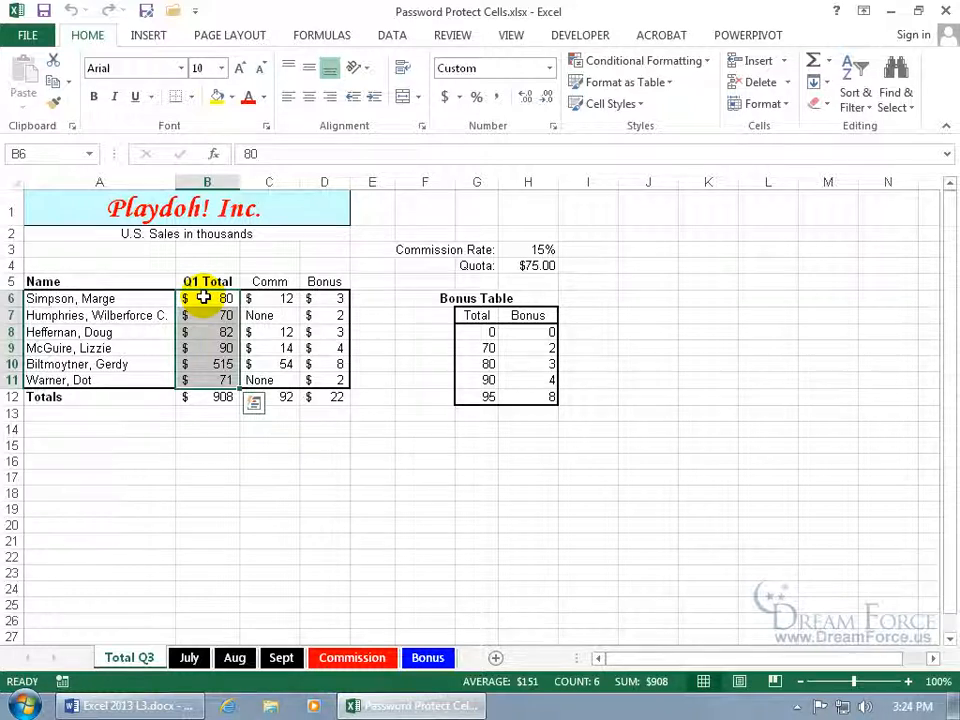
left_click(462, 37)
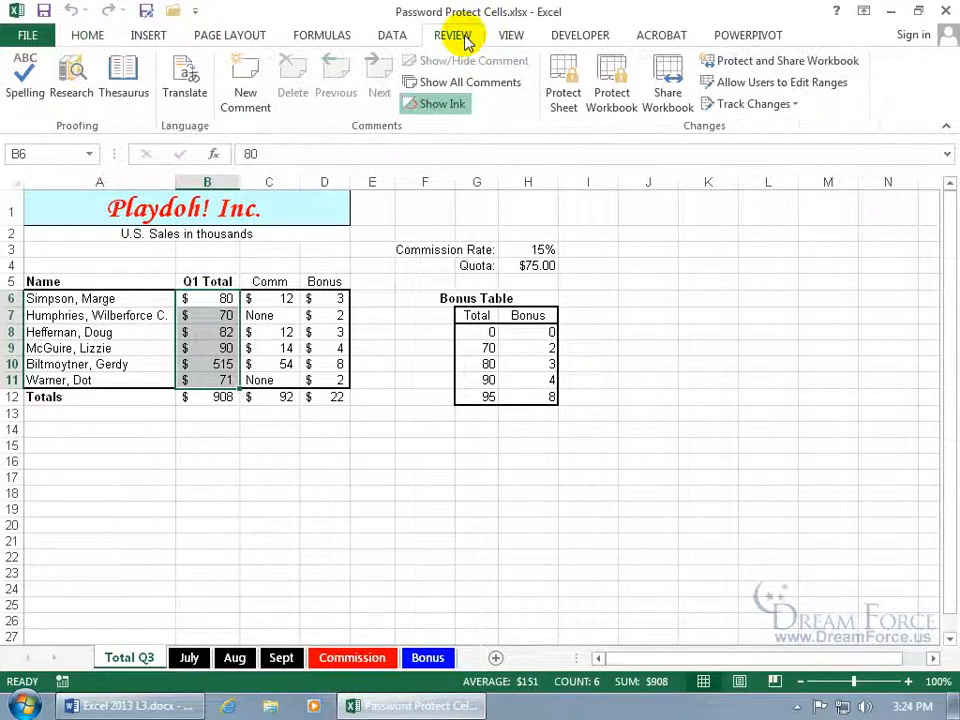
left_click(752, 88)
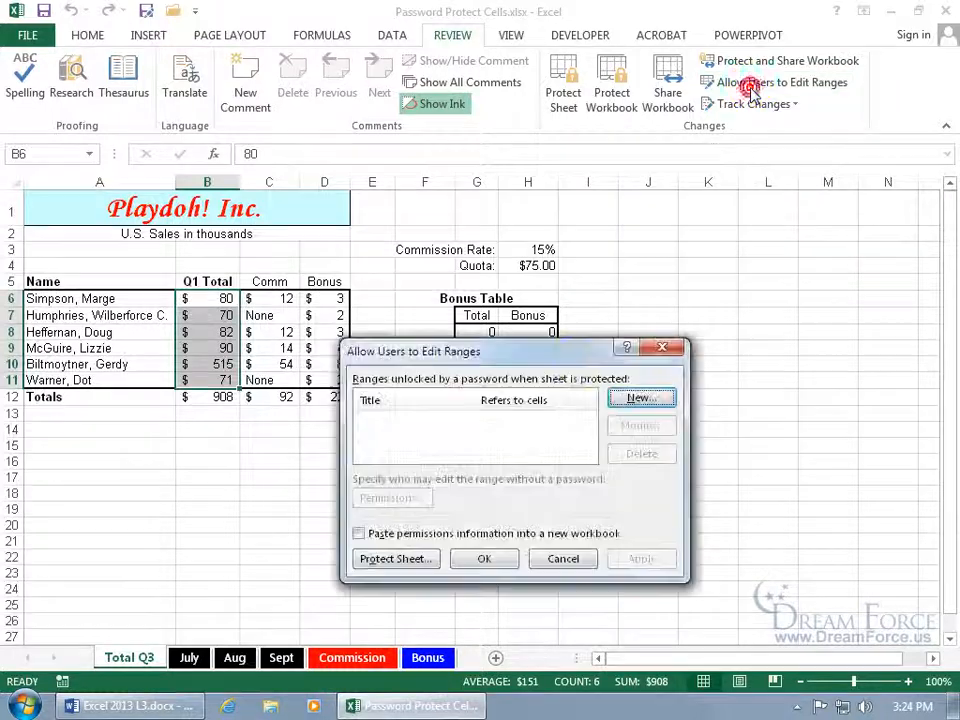
left_click(645, 335)
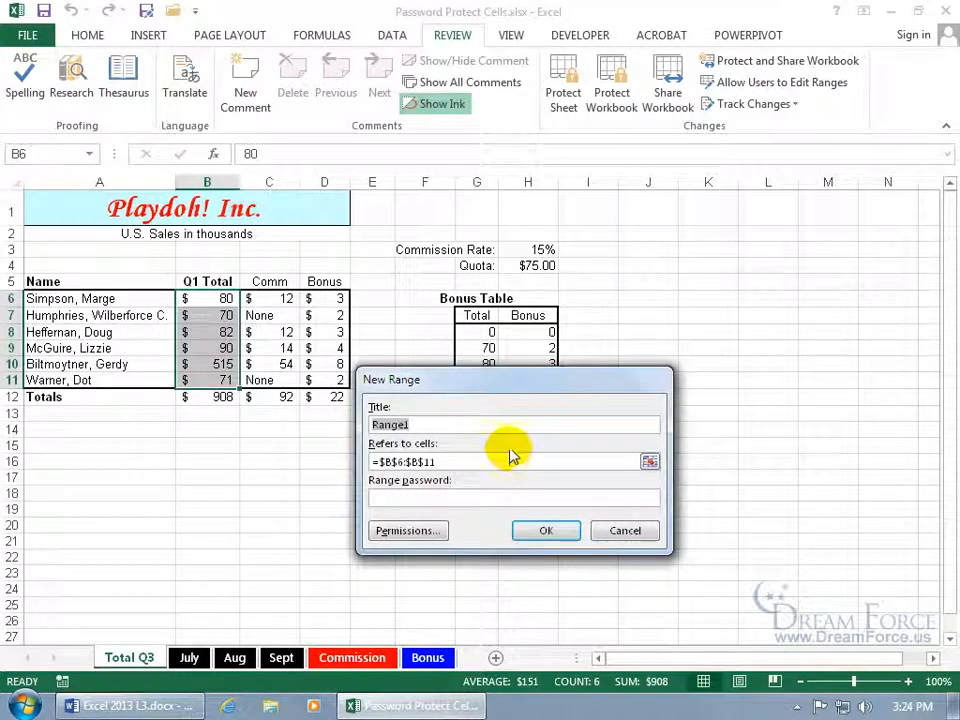
left_click(412, 423)
key("BackSpace")
key("BackSpace")
key("BackSpace")
key("BackSpace")
key("BackSpace")
key("BackSpace")
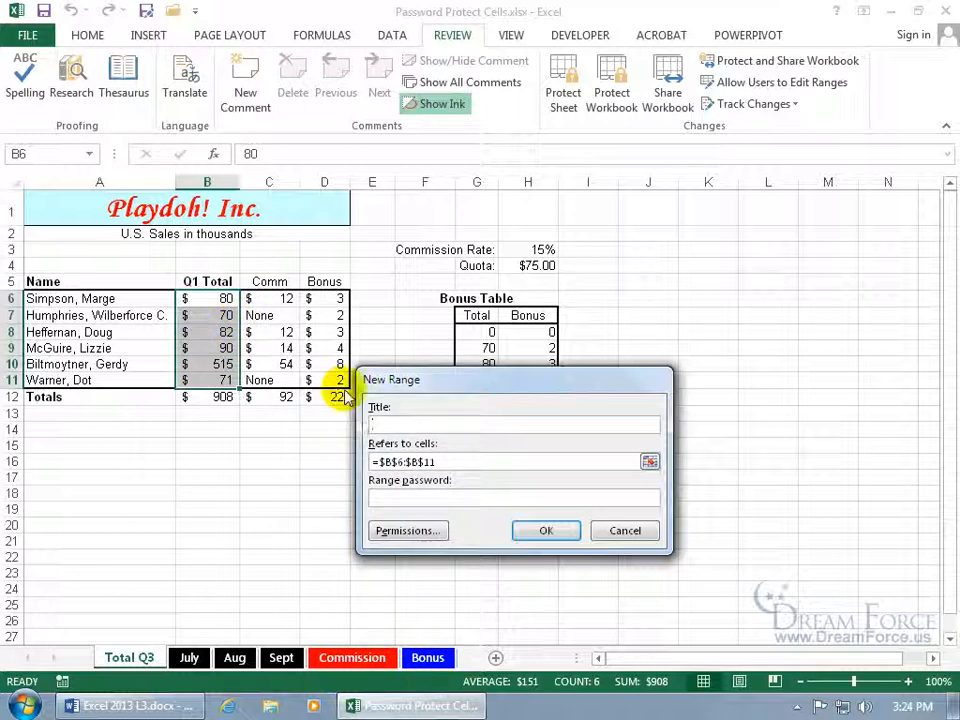
type("Marge")
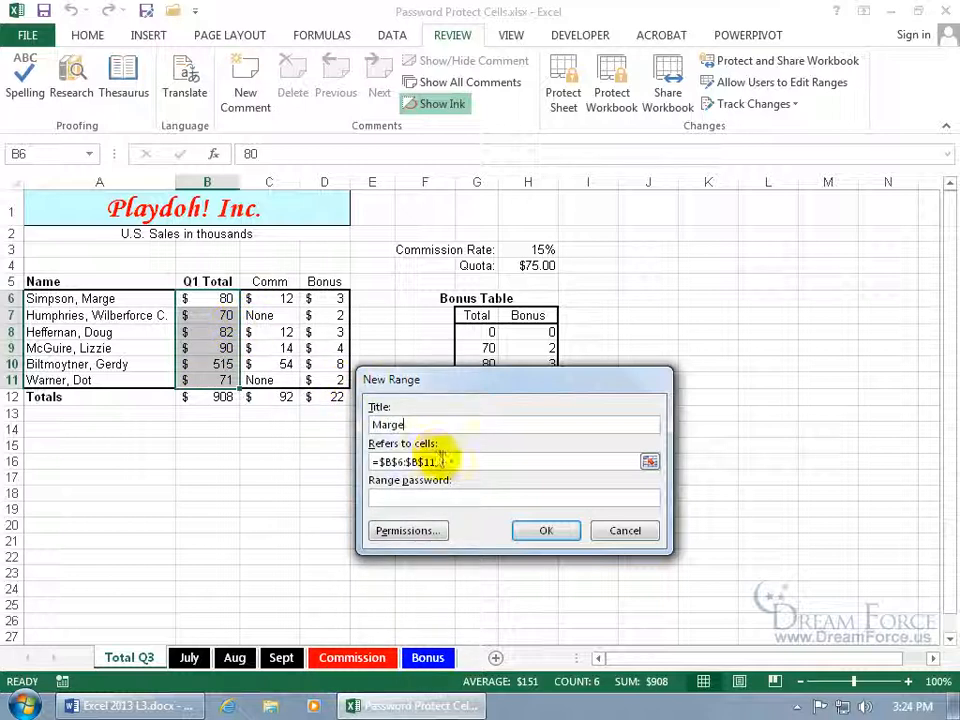
Set the Marge range to refer to cell B6 only.
left_click(449, 461)
triple_click(449, 461)
key("BackSpace")
left_click(217, 298)
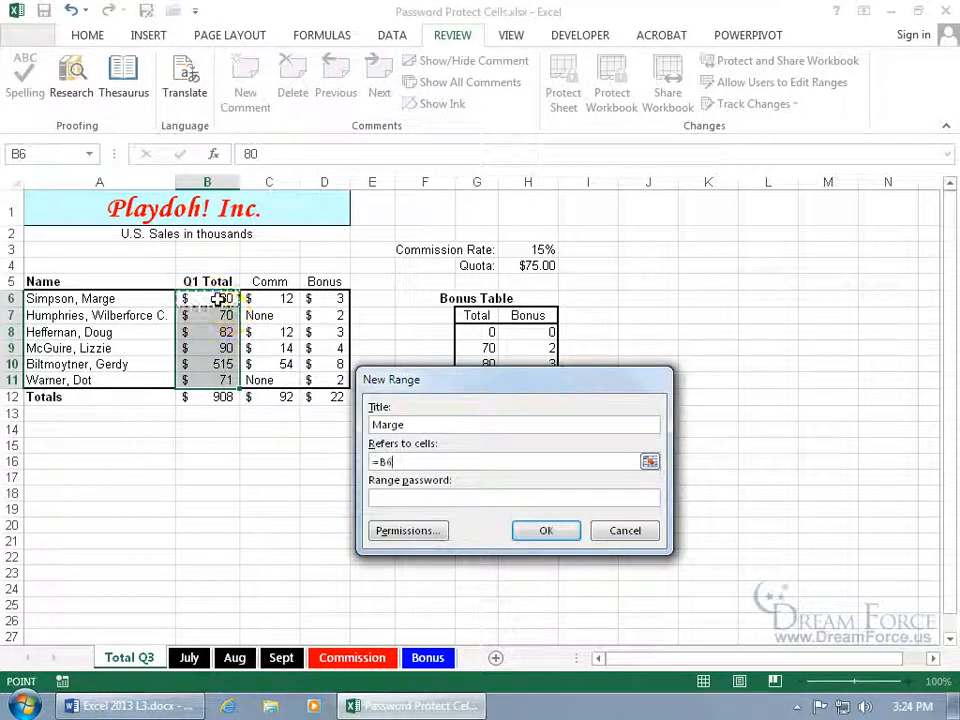
Enter and confirm the range password for the Marge range.
left_click(410, 500)
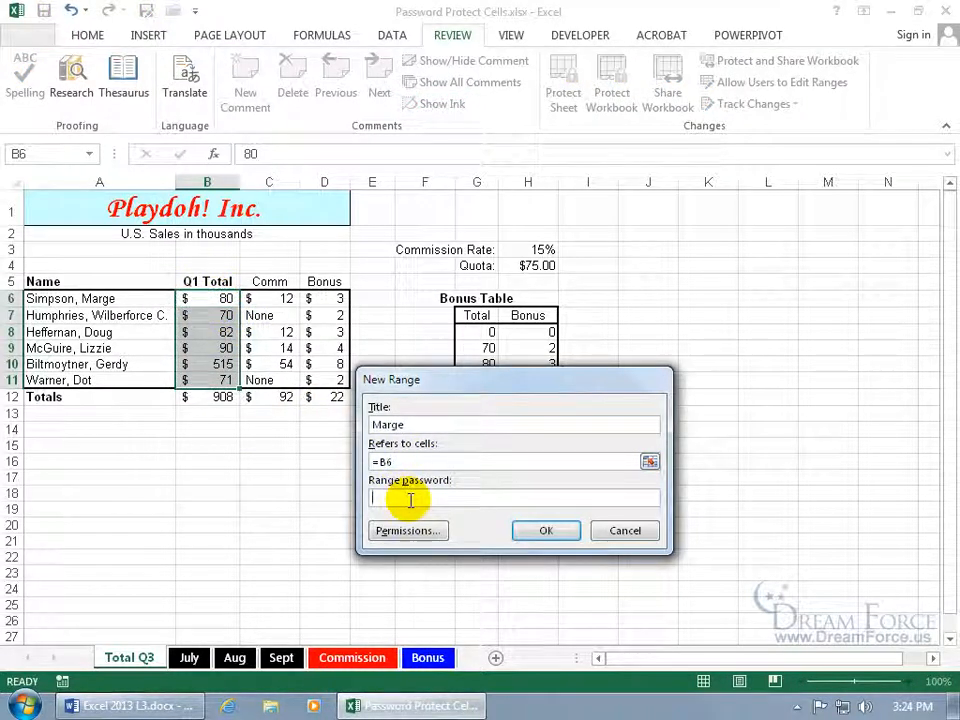
type("****")
key("Return")
type("****")
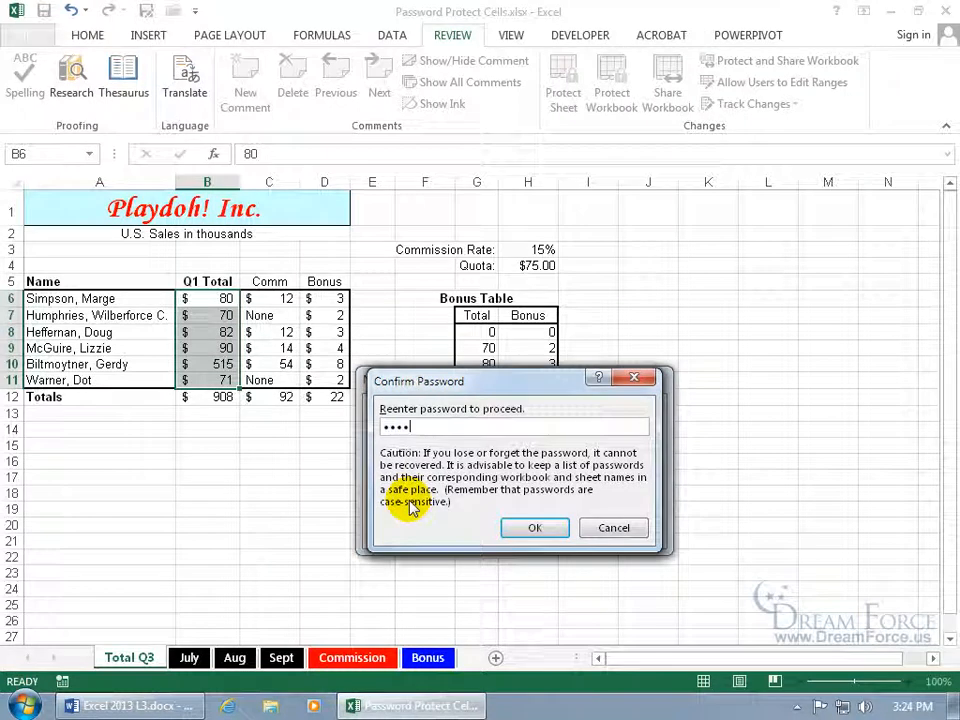
key("Return")
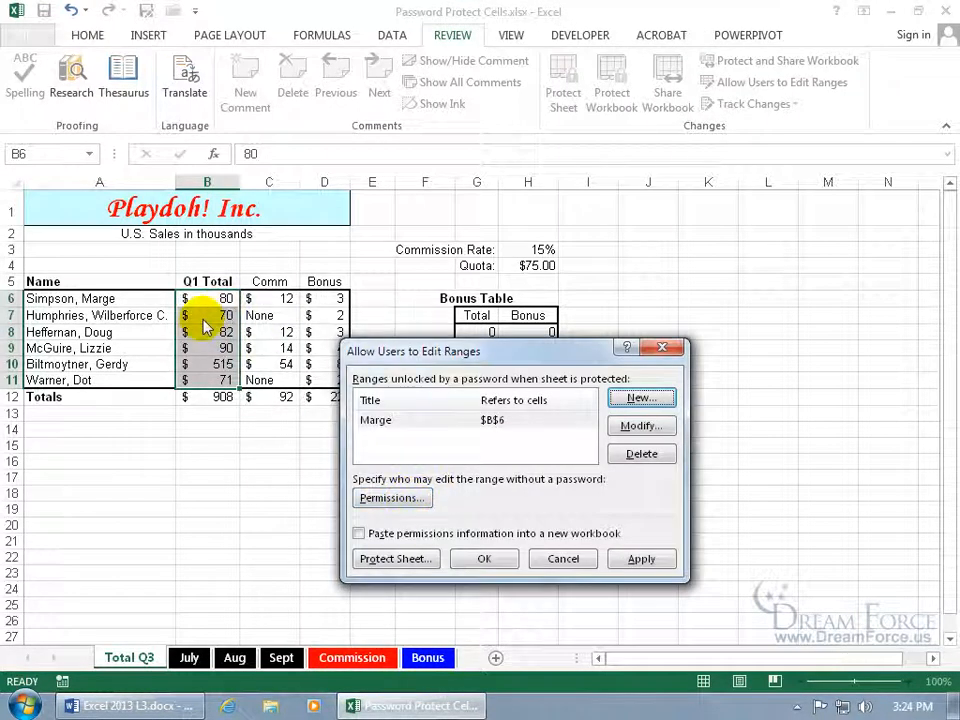
Add a second allowed-edit range titled Humphries referring to cell B7.
left_click(641, 398)
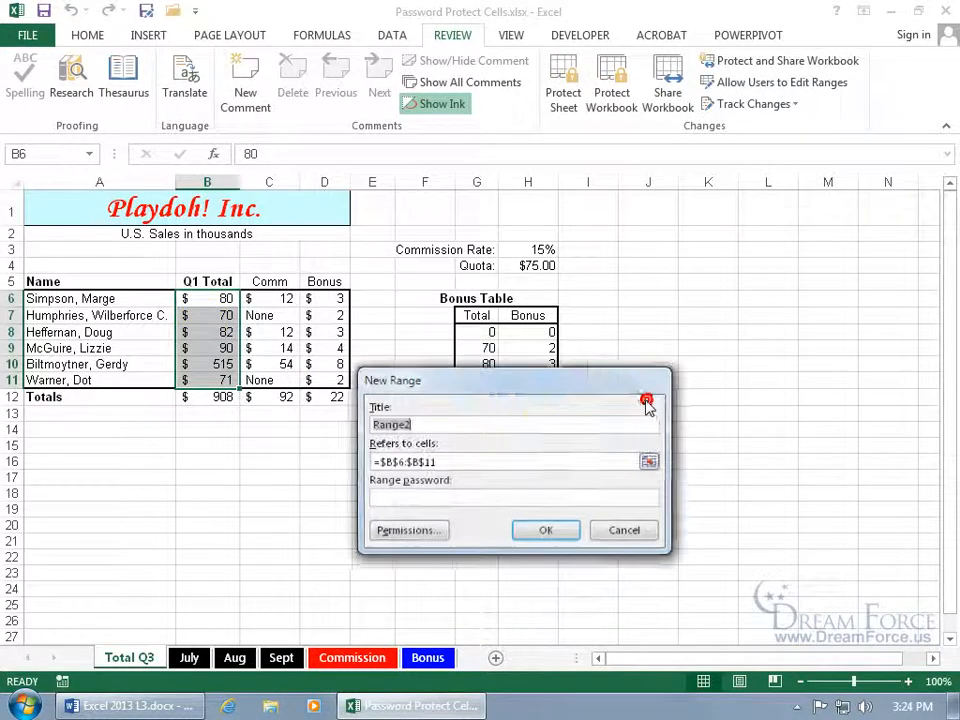
type("Humphries")
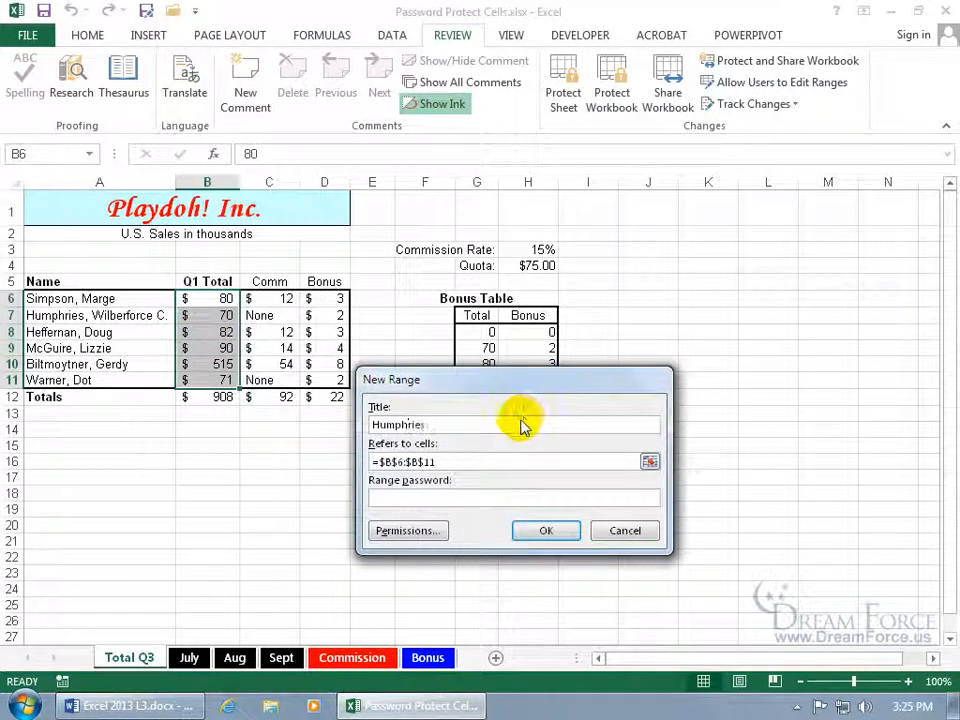
left_click_drag(457, 460, 364, 449)
key("Delete")
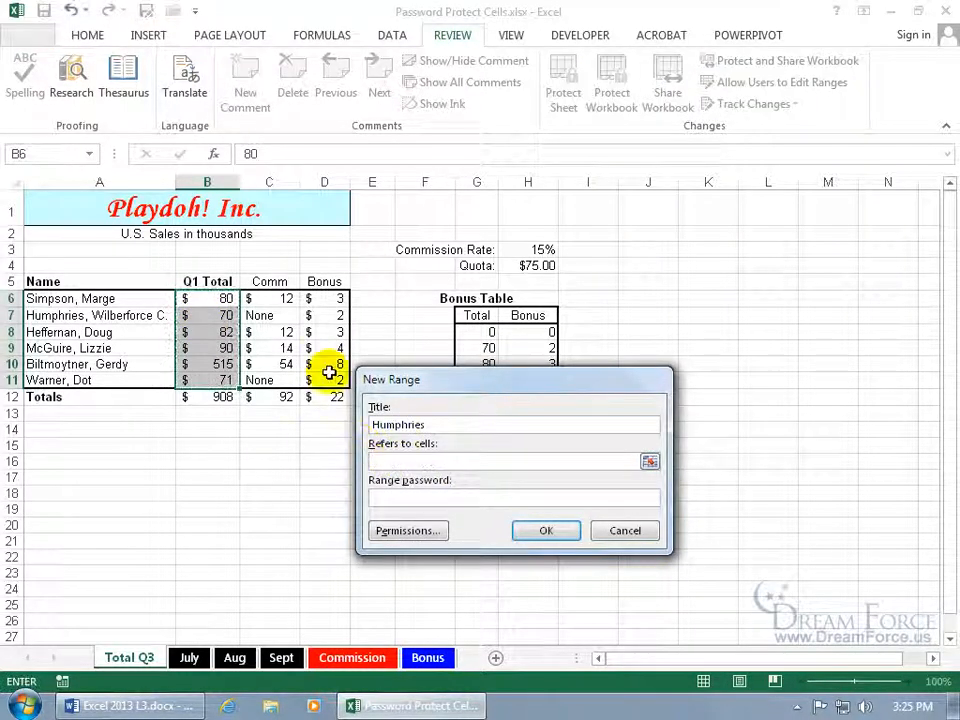
left_click(215, 315)
Enter and confirm the Humphries range password, then close the edit-ranges dialog.
left_click(400, 494)
type("••")
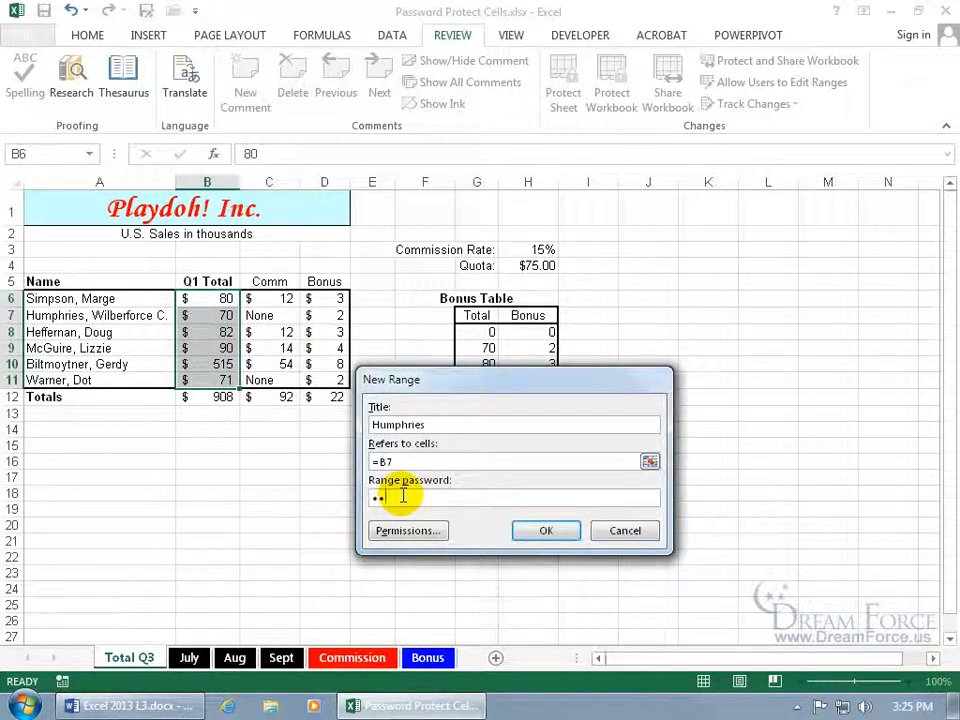
key("Return")
type("••")
key("Return")
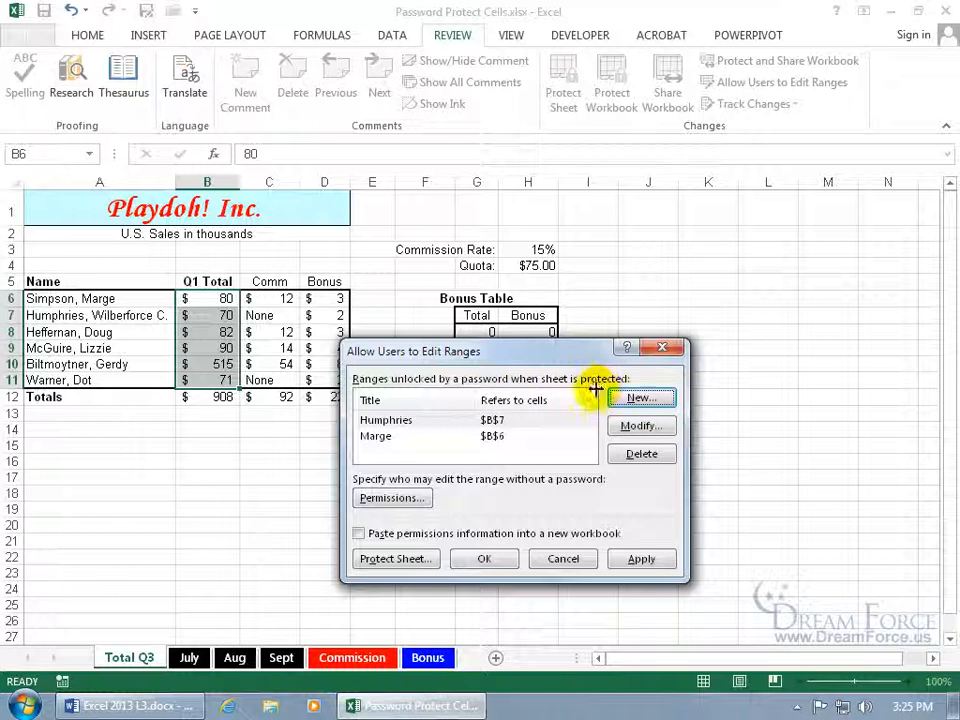
left_click(477, 561)
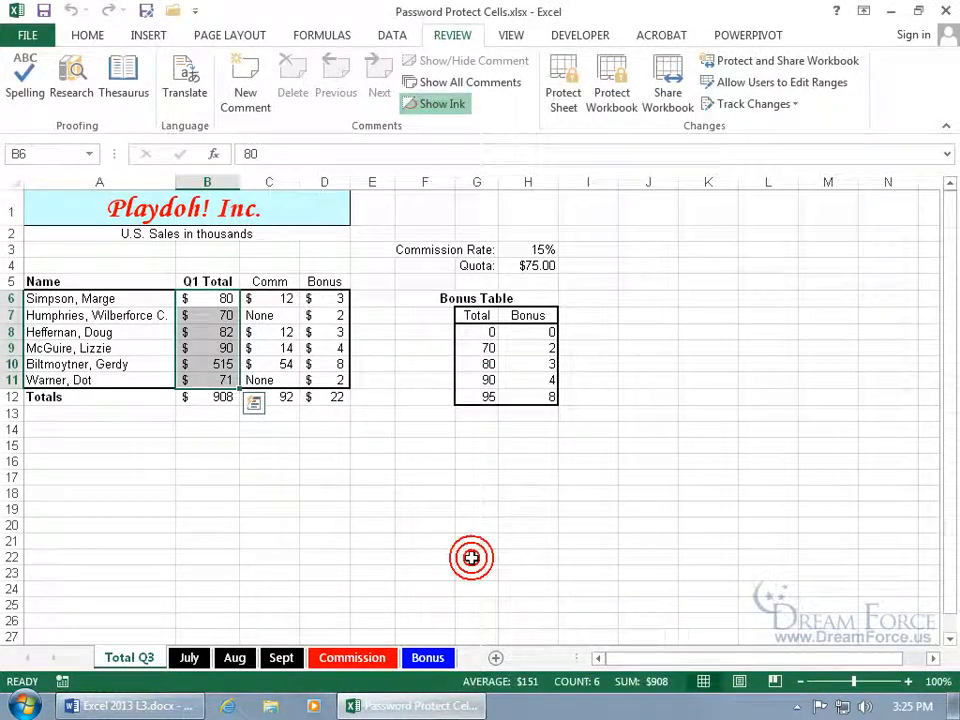
Protect the Total Q3 sheet with an unprotect password and confirm it.
right_click(145, 652)
left_click(197, 552)
left_click_drag(154, 410, 445, 313)
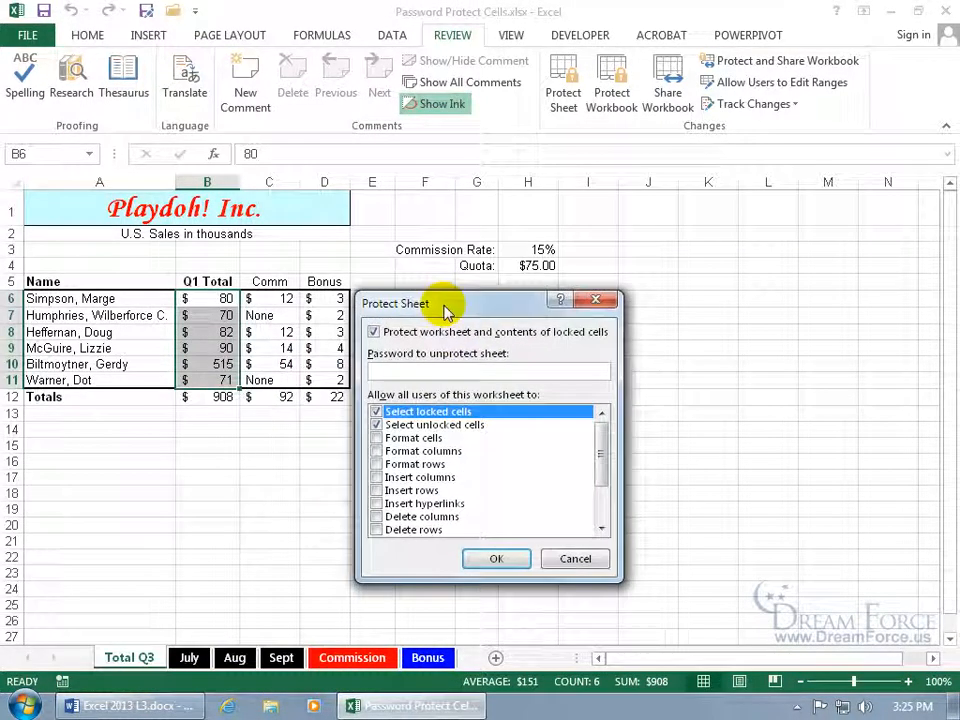
type("•••")
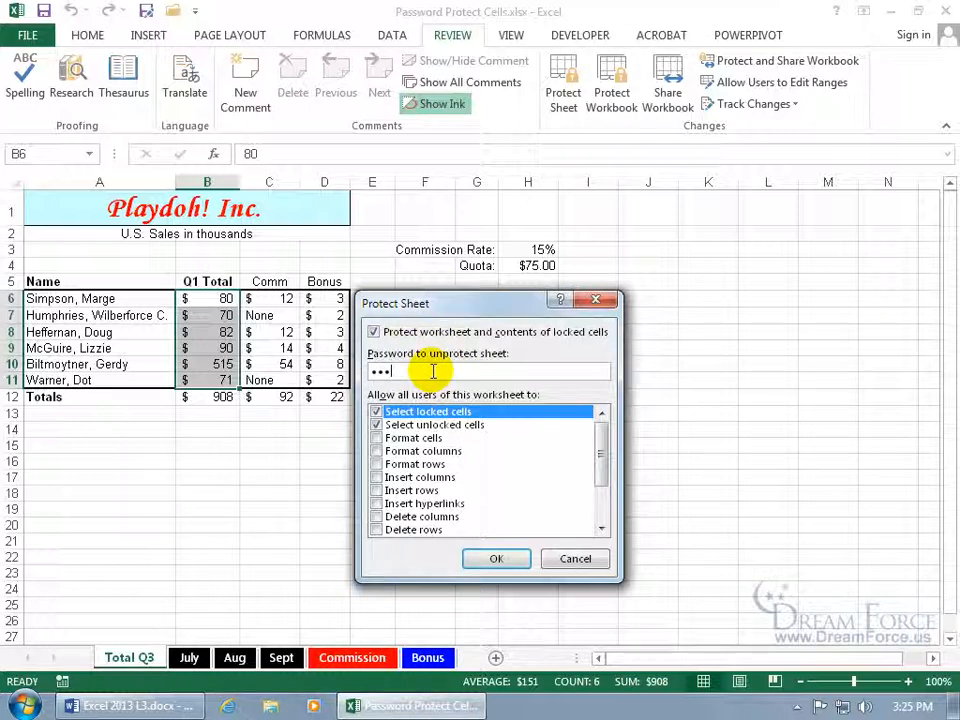
key("Return")
type("•••")
key("Return")
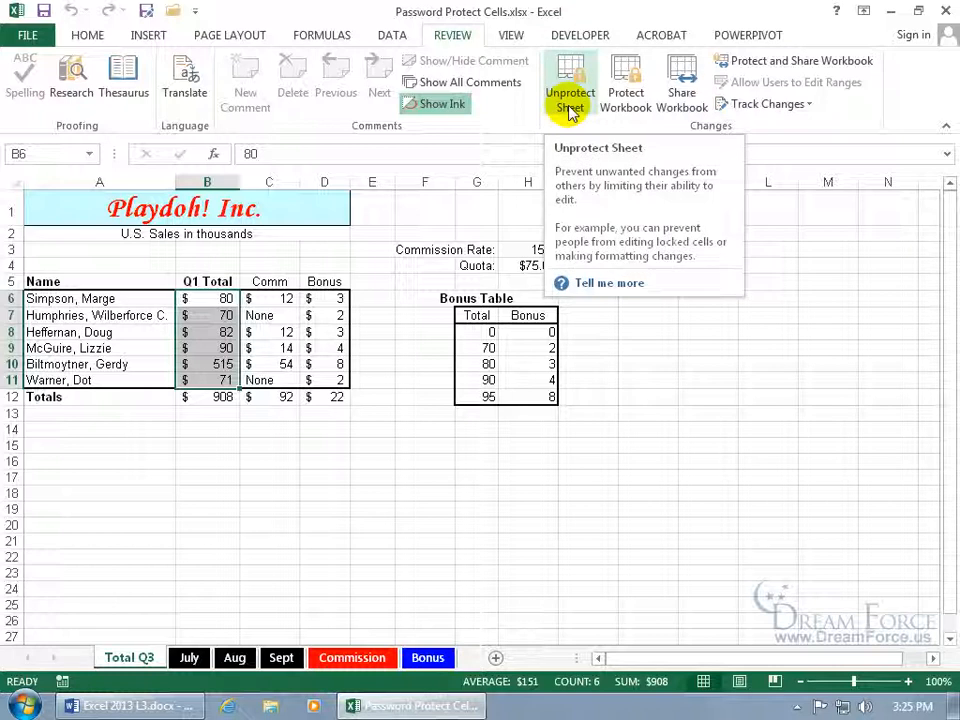
Try to edit the commission formula in C6 on the protected sheet and dismiss the warning.
left_click(223, 315)
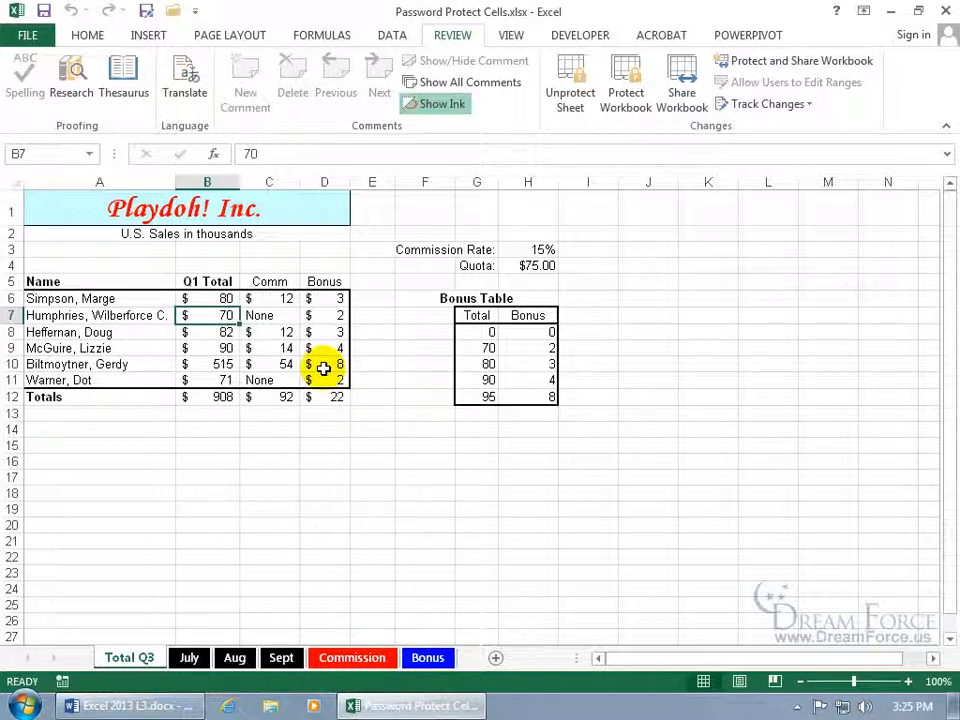
double_click(279, 300)
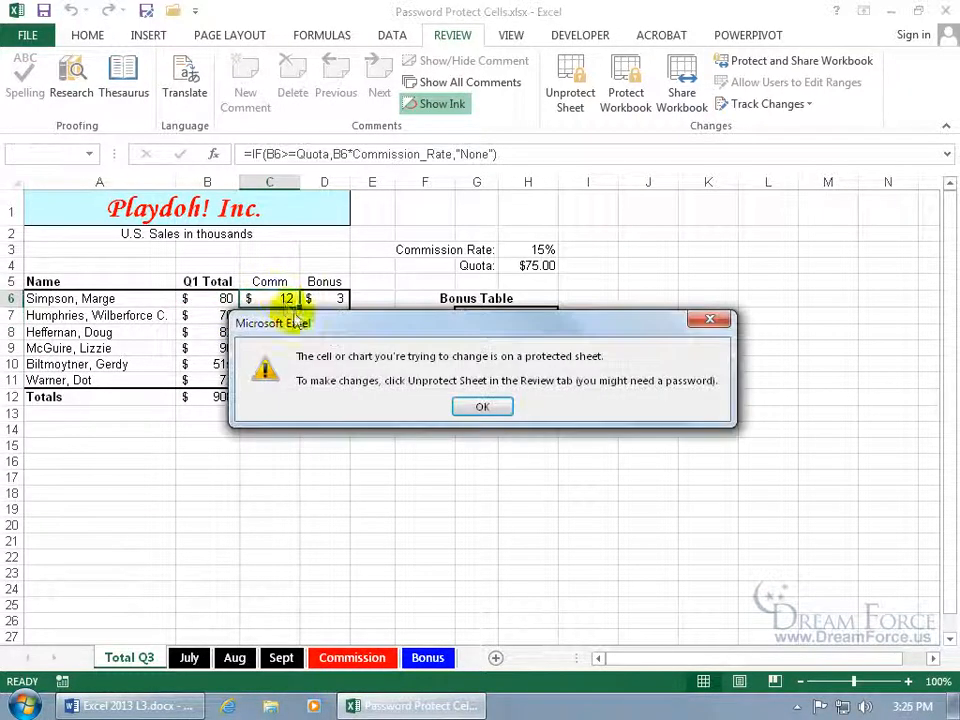
left_click(482, 406)
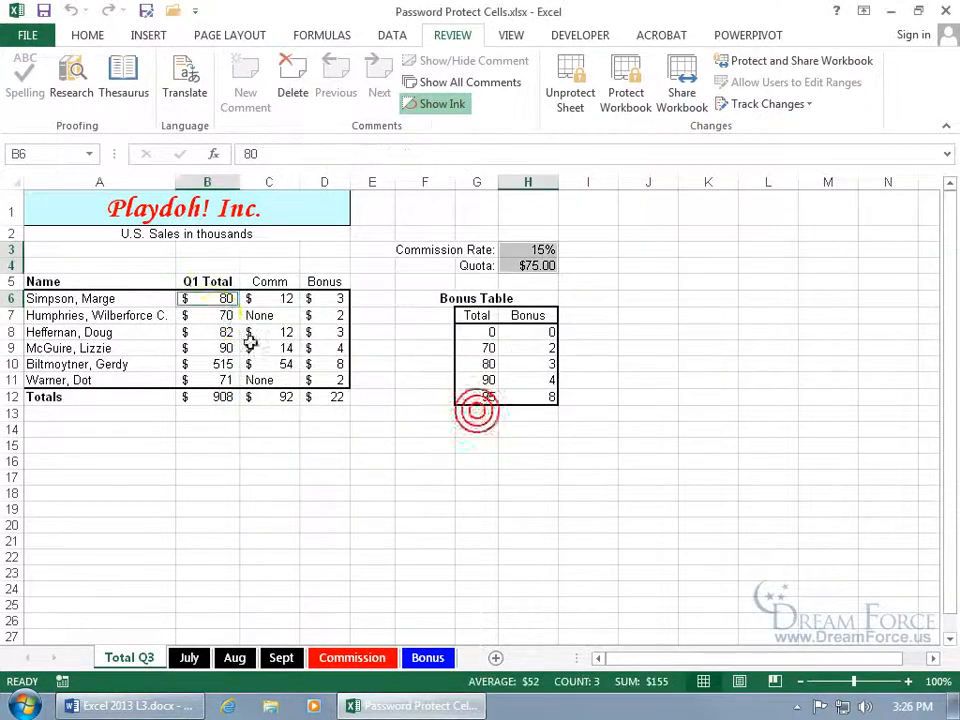
Unlock cell B6 with its range password and change its value to 90.
double_click(207, 298)
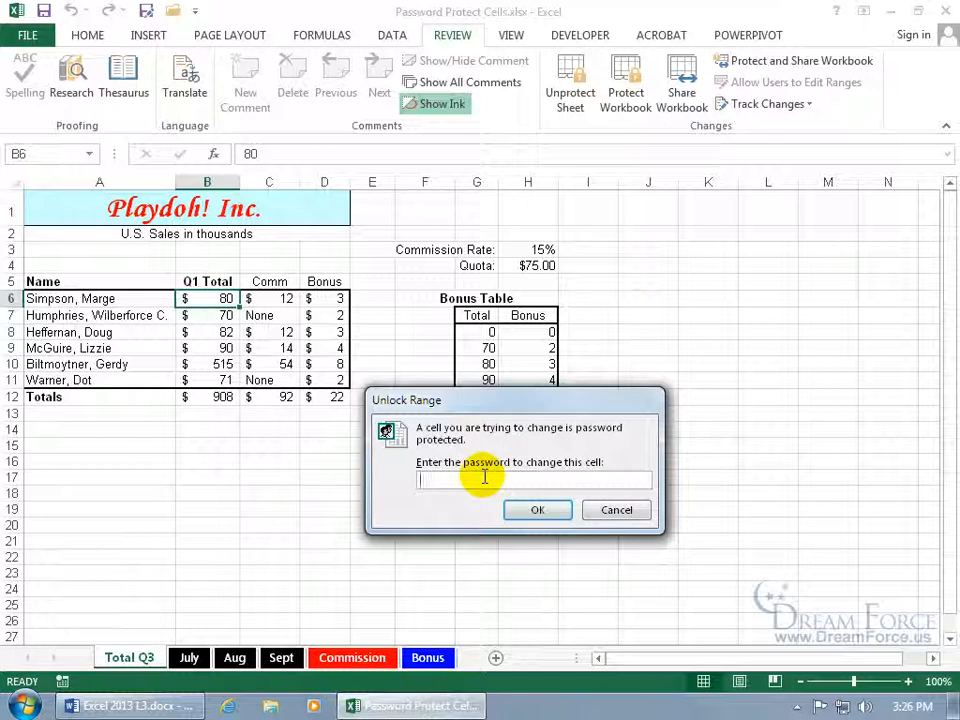
type("•••••")
key("Return")
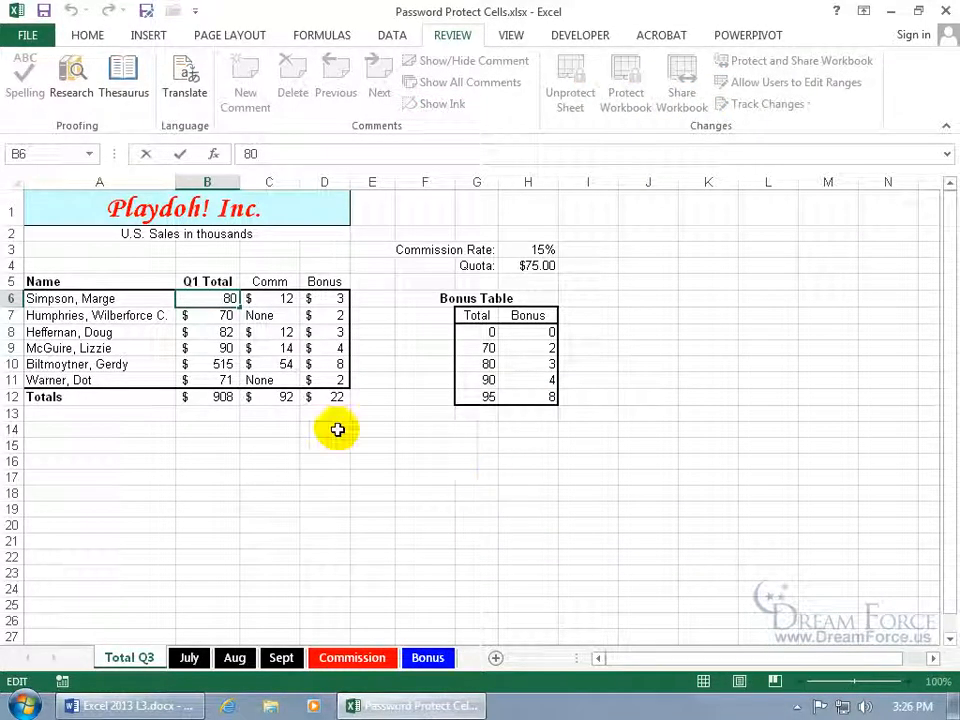
double_click(226, 299)
type("90")
key("Return")
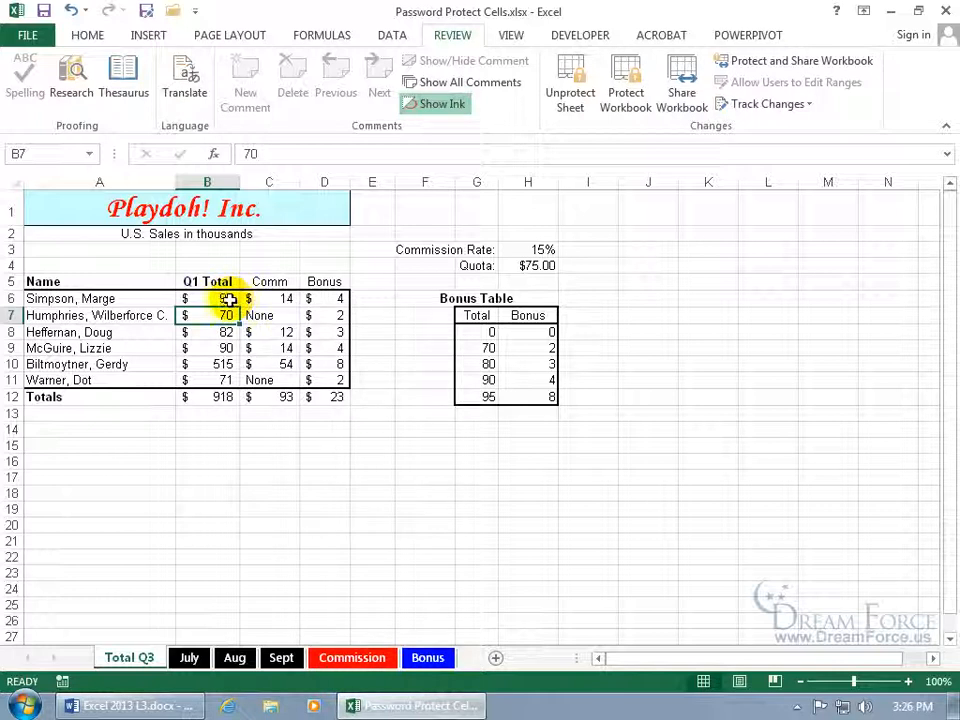
Change the Q1 total in B6 to 100.
double_click(212, 298)
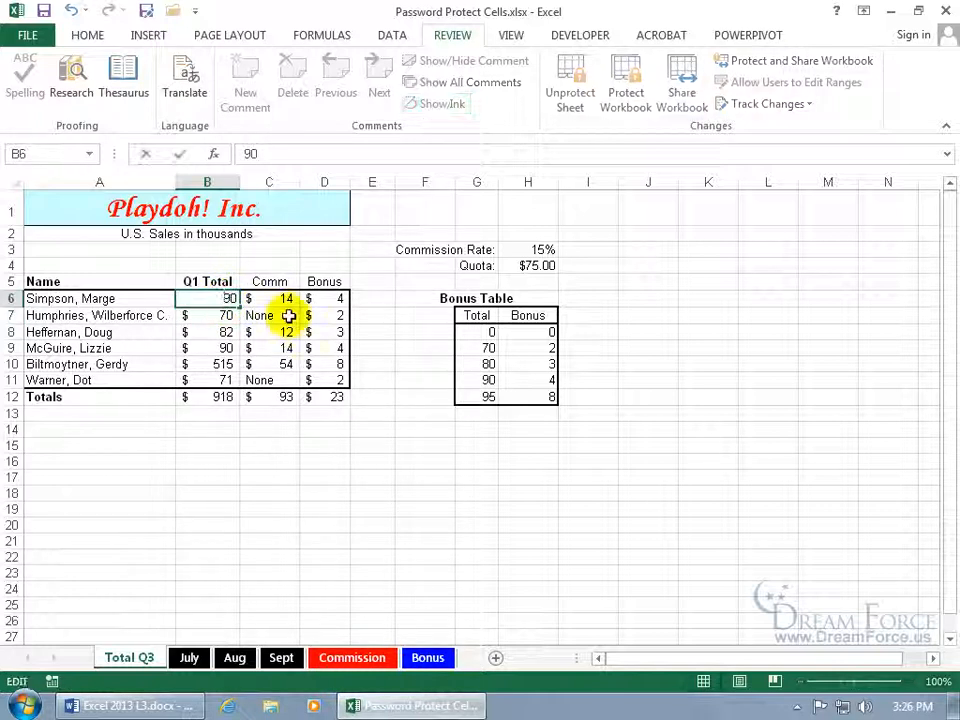
key("BackSpace")
key("BackSpace")
type("100")
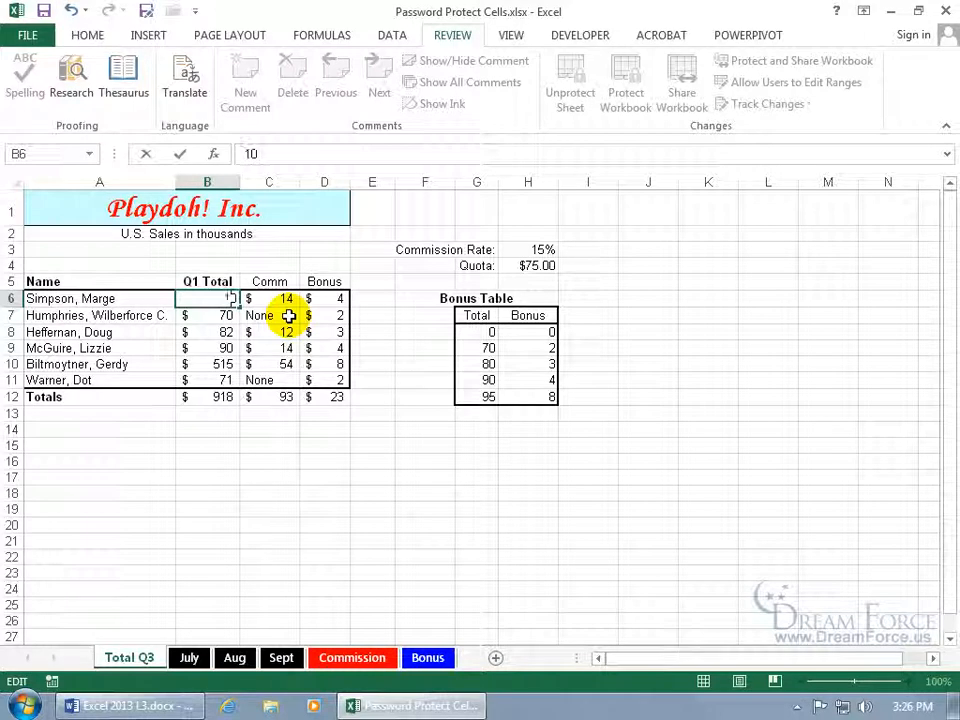
key("Return")
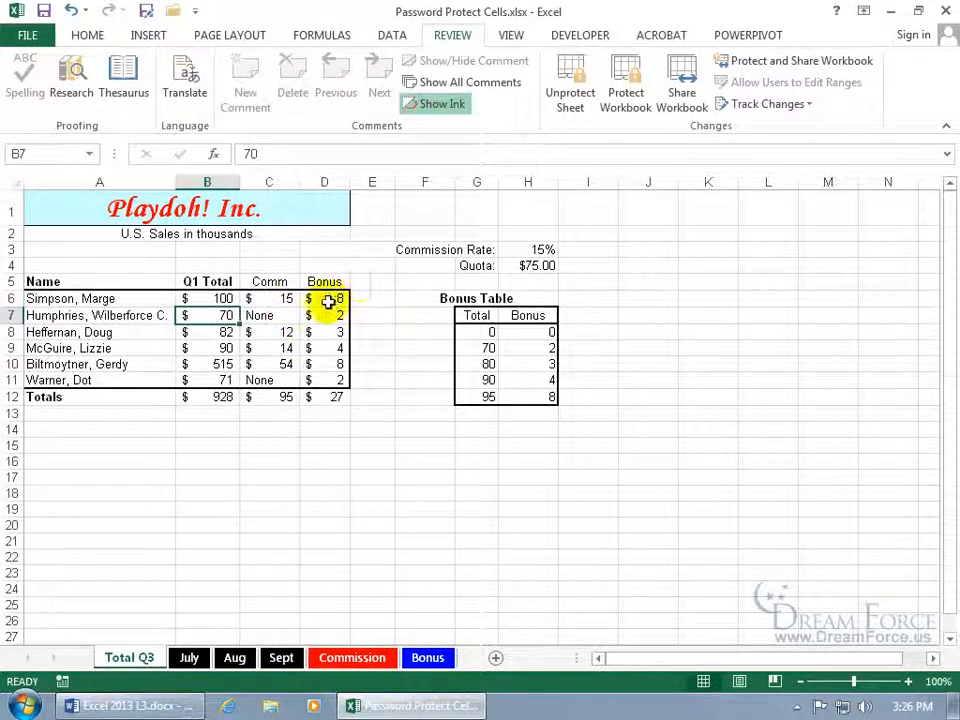
Close the workbook and reopen Password Protect Cells.xlsx from the recent files list.
left_click(227, 299)
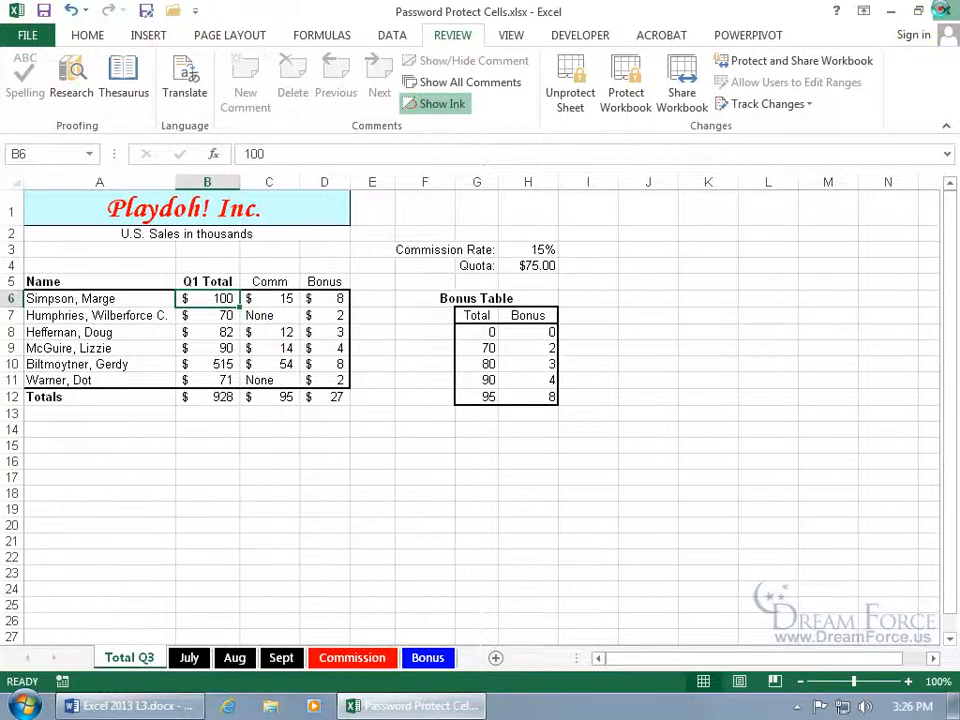
left_click(944, 11)
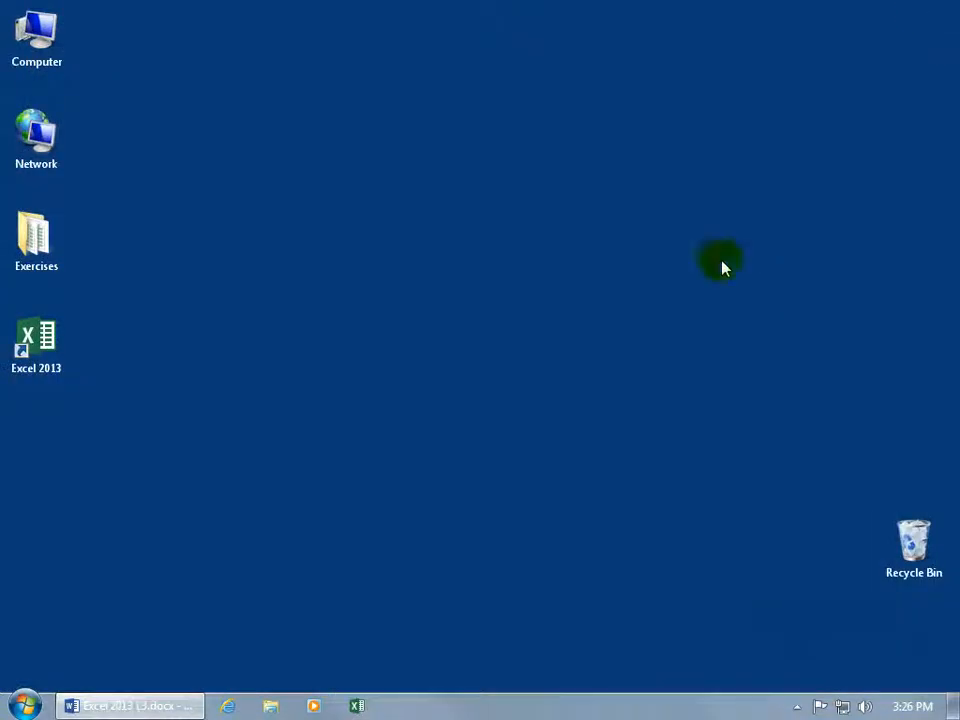
right_click(358, 706)
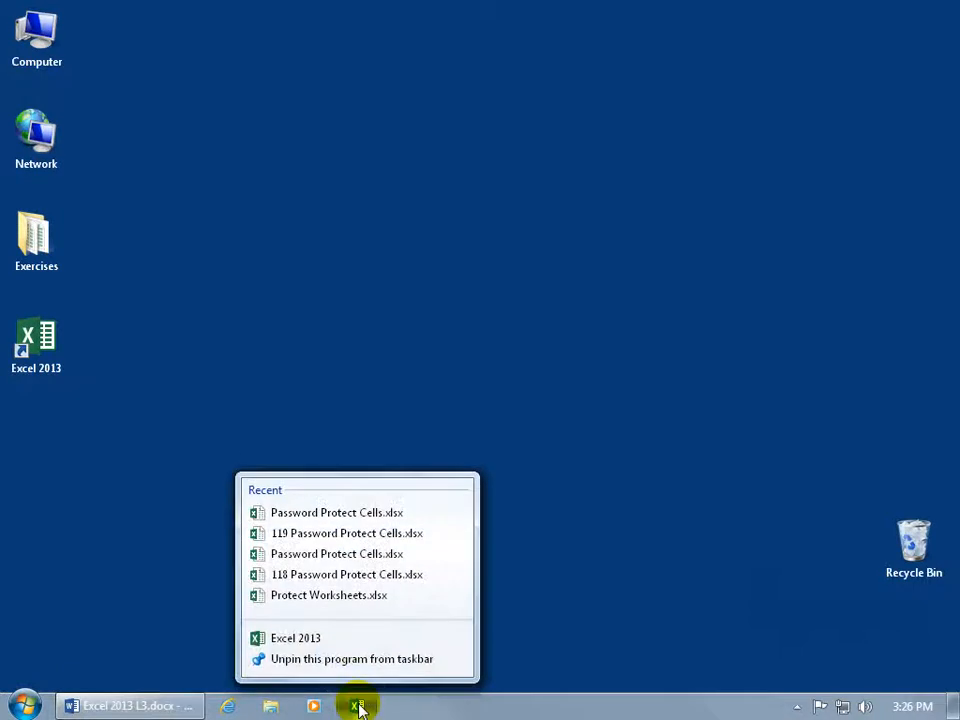
left_click(390, 514)
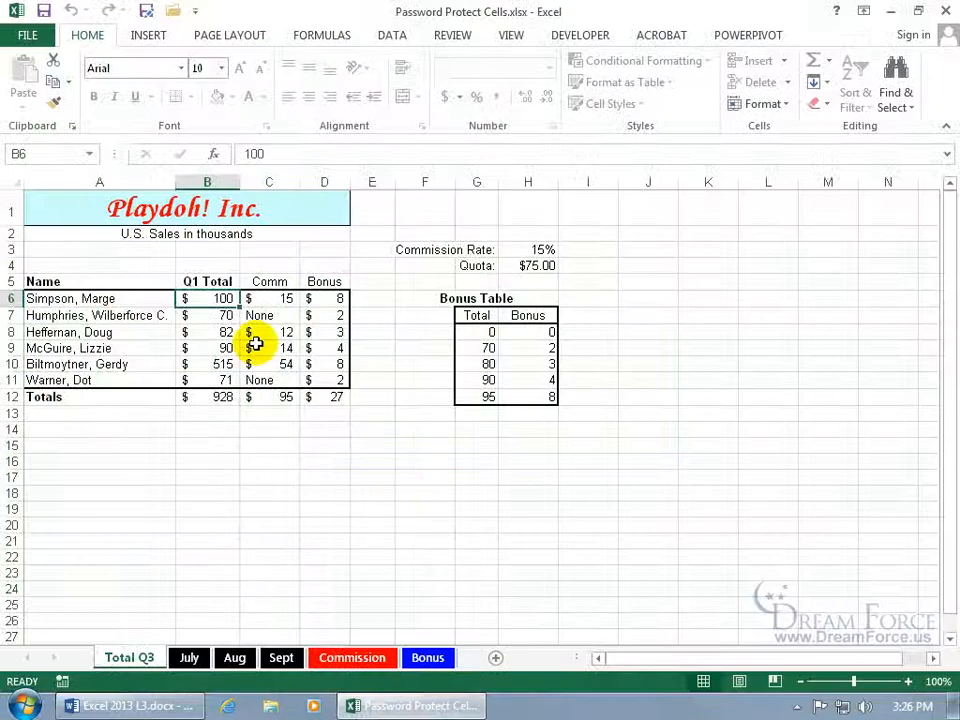
Unlock cell B7 with its range password and set its Q1 total to 80.
double_click(222, 300)
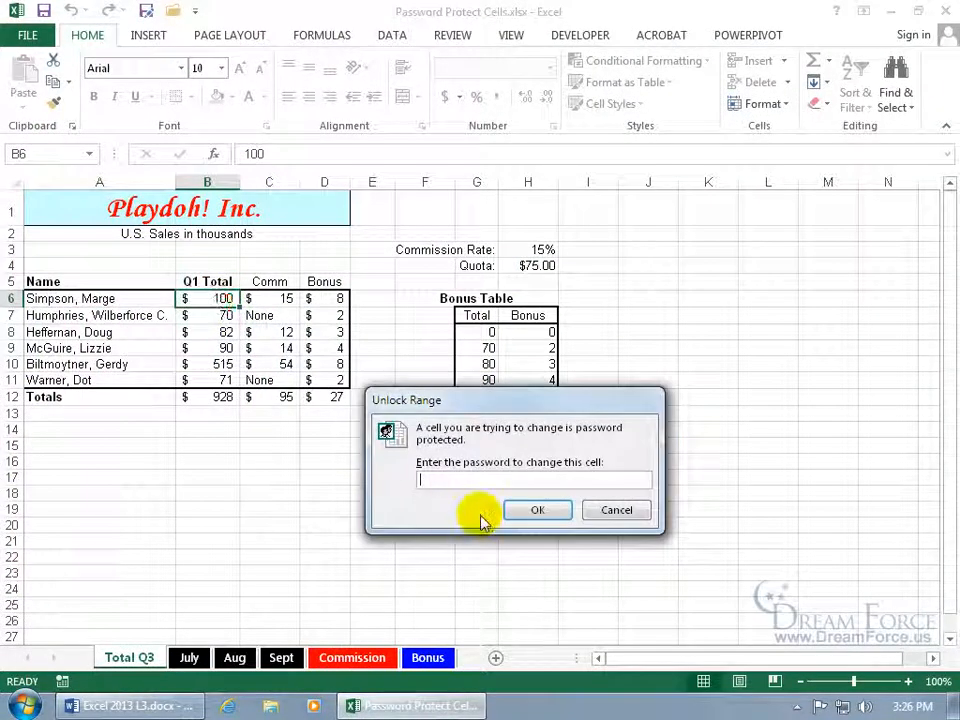
left_click(613, 510)
double_click(214, 316)
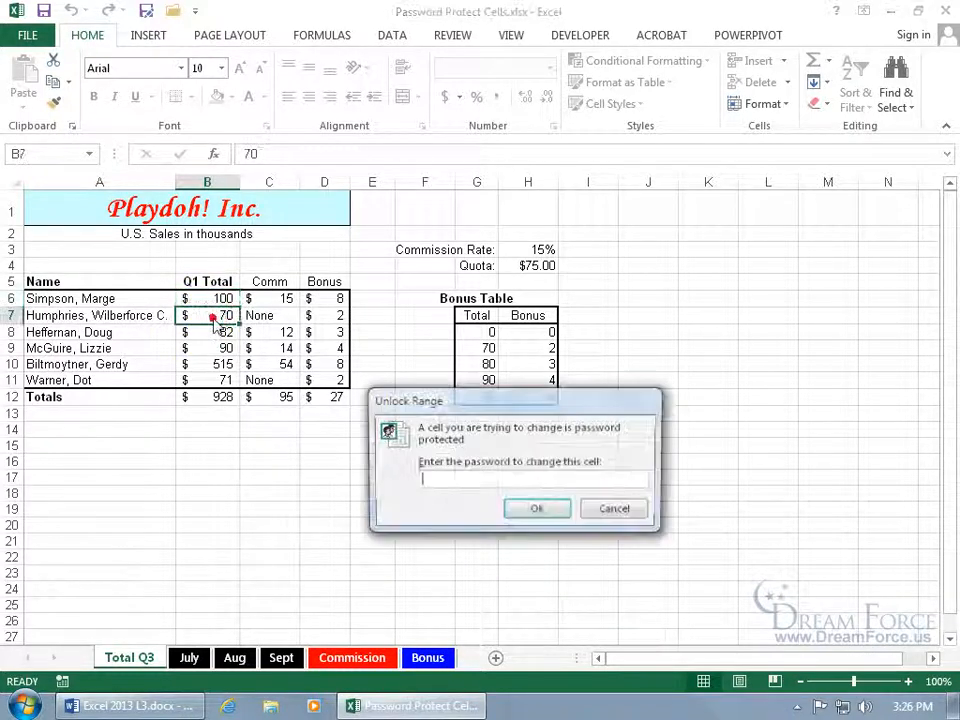
type("•")
key("Return")
key("BackSpace")
key("BackSpace")
type("80")
key("Return")
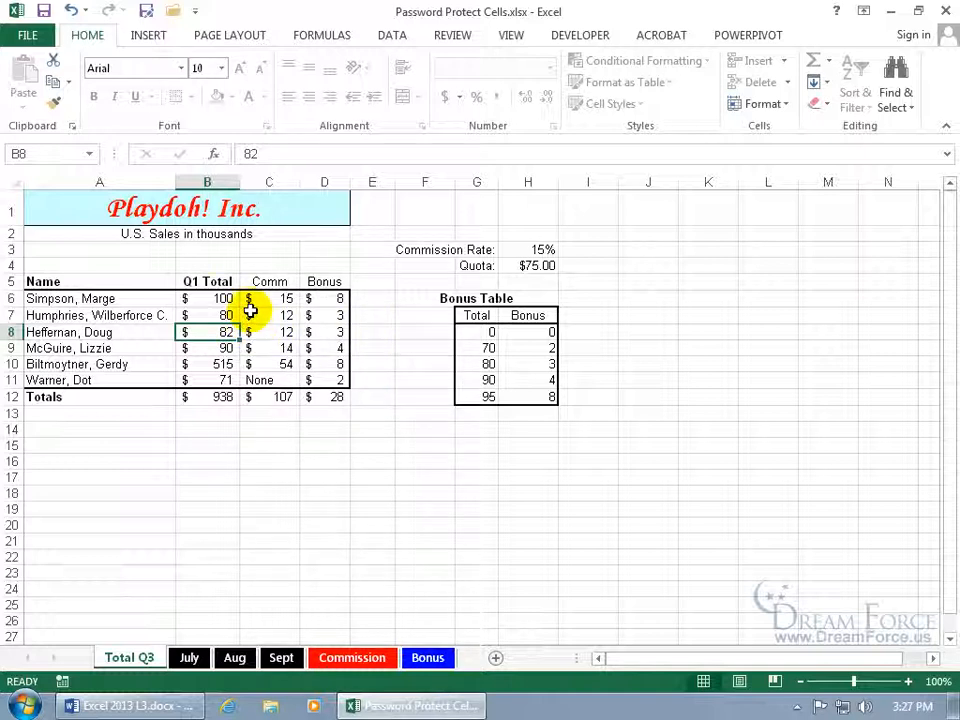
Unprotect the worksheet by entering the sheet password.
left_click(453, 37)
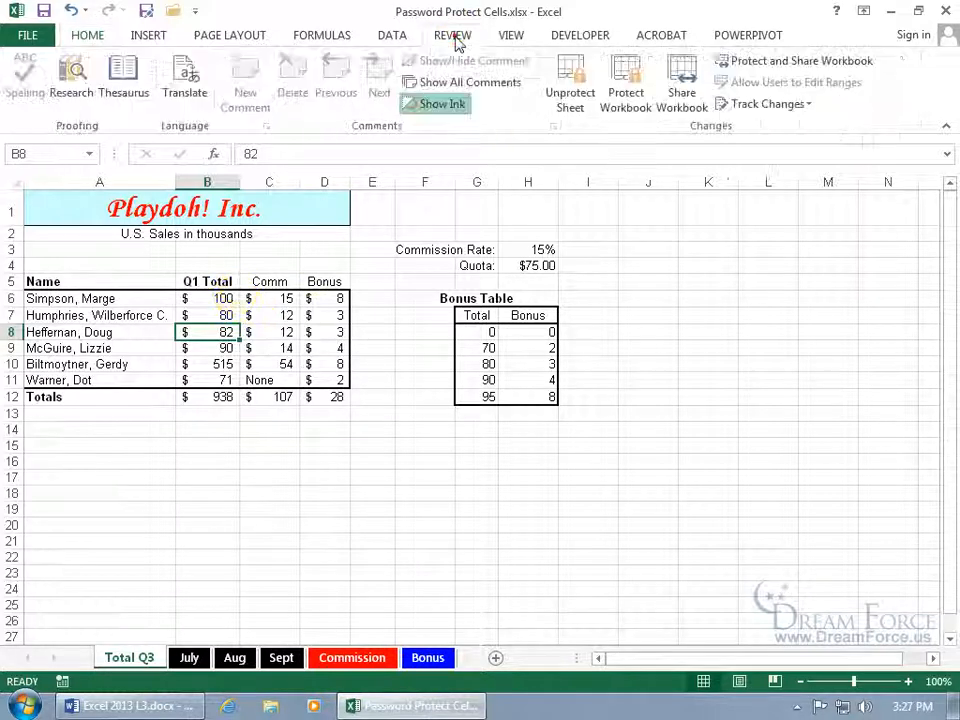
left_click(577, 100)
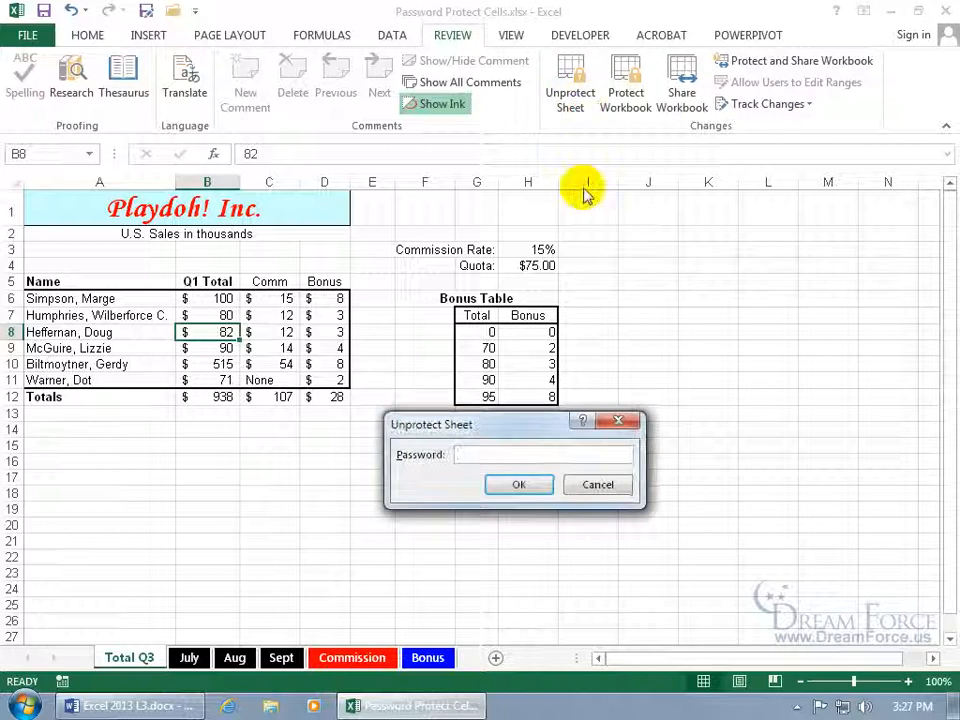
type("abc")
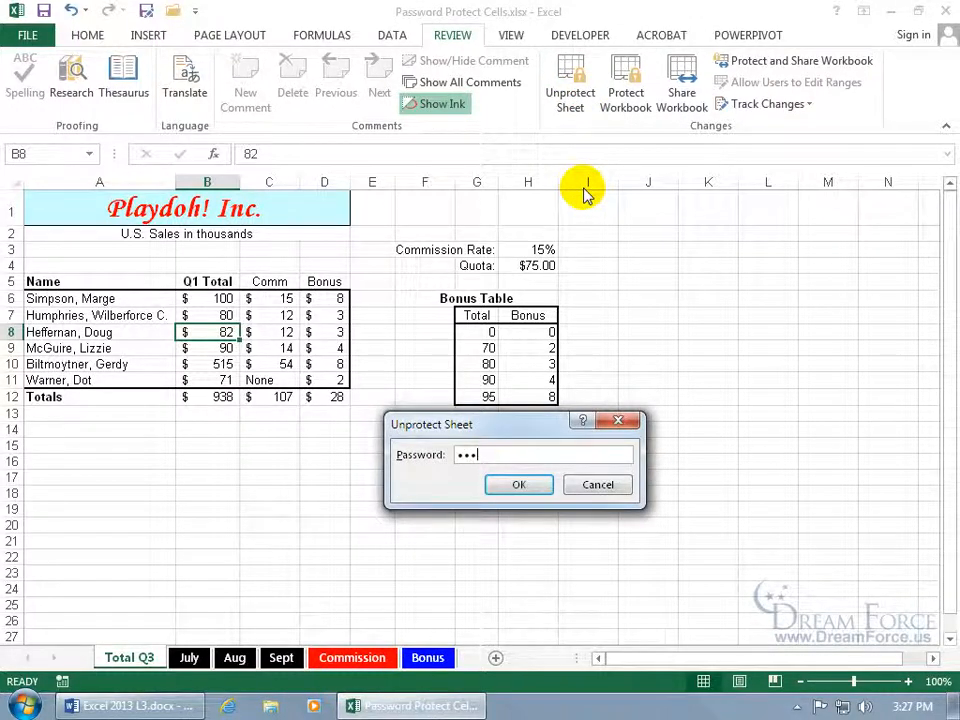
key("Return")
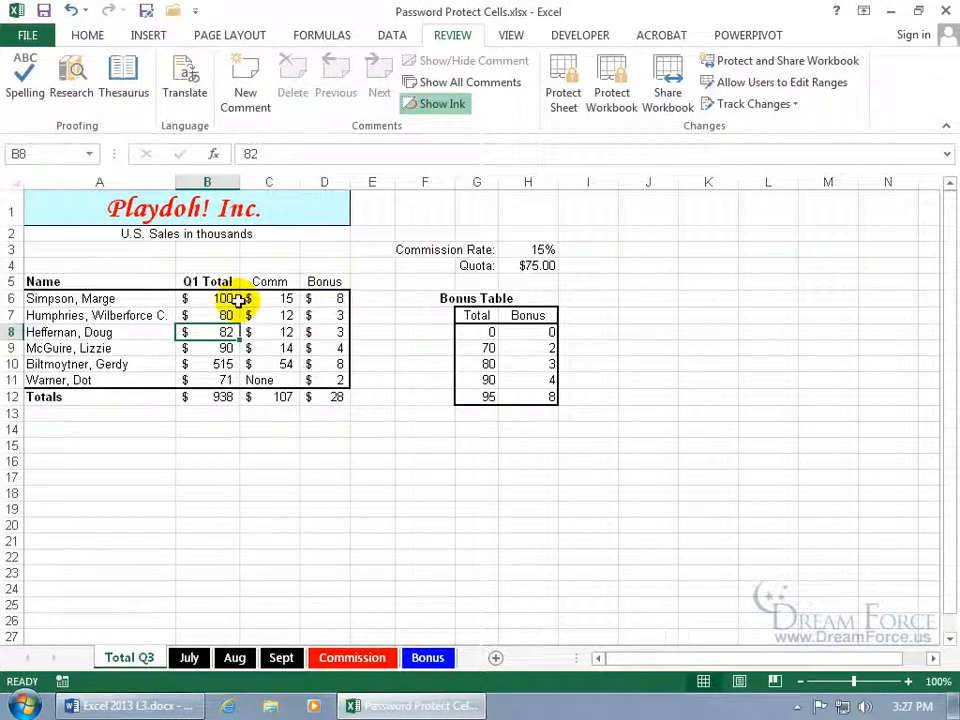
Open the editable ranges list and delete both the Humphries and Marge ranges, then confirm.
left_click(795, 88)
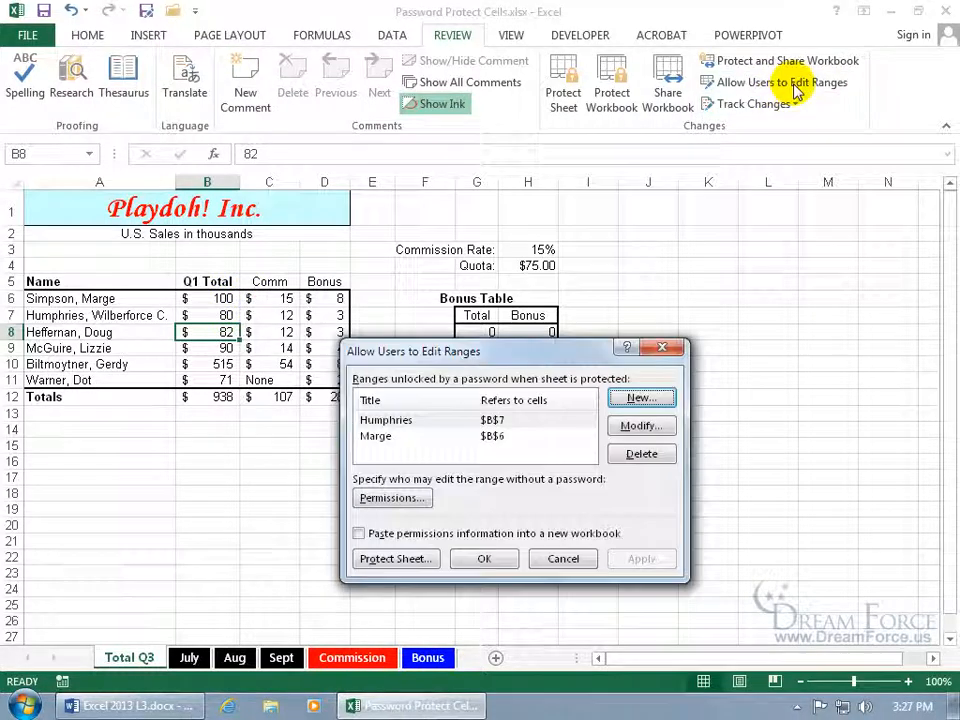
left_click(407, 422)
left_click(636, 453)
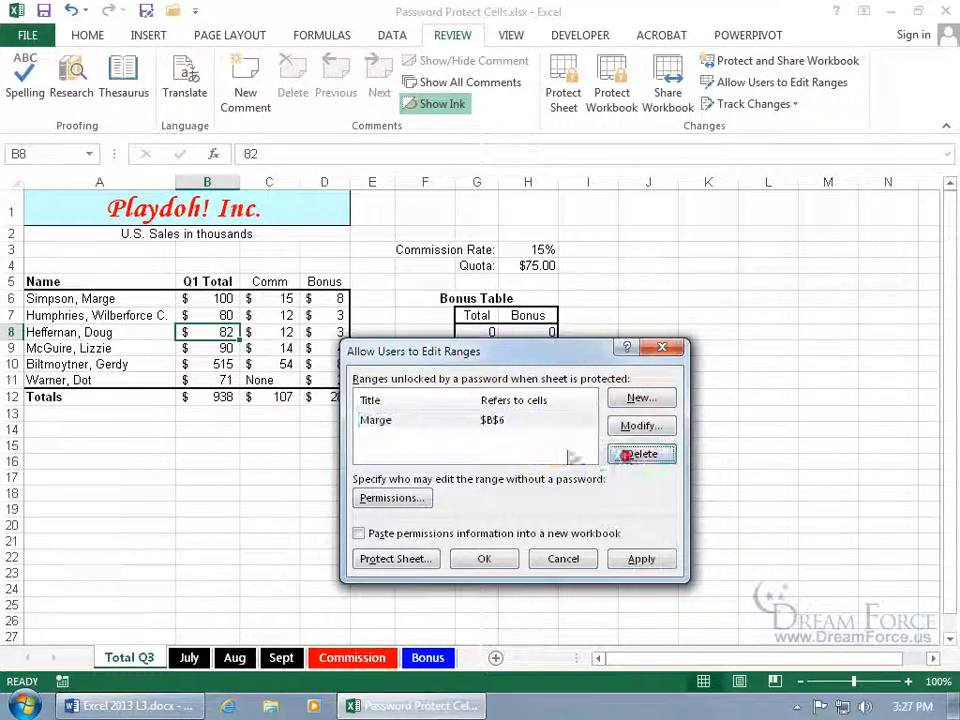
left_click(634, 425)
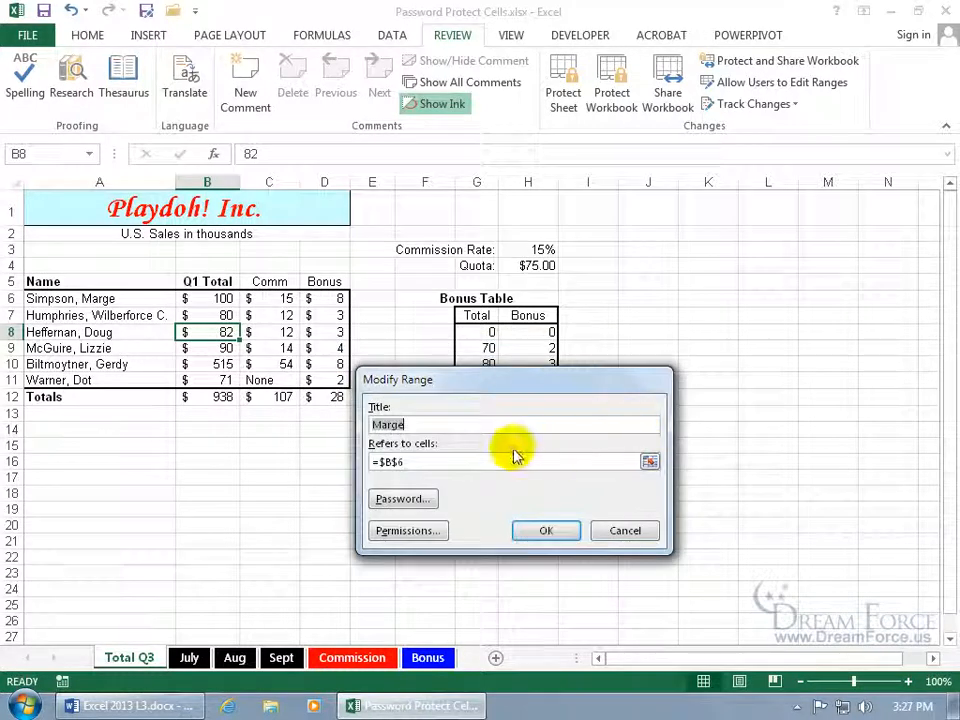
left_click(621, 528)
left_click(638, 453)
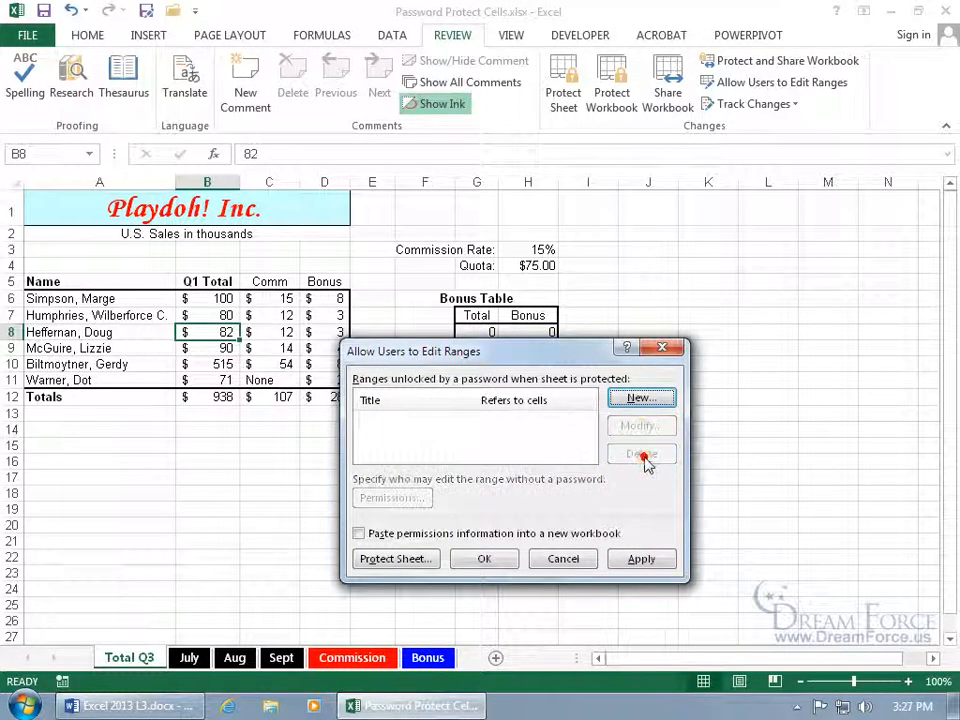
left_click(488, 557)
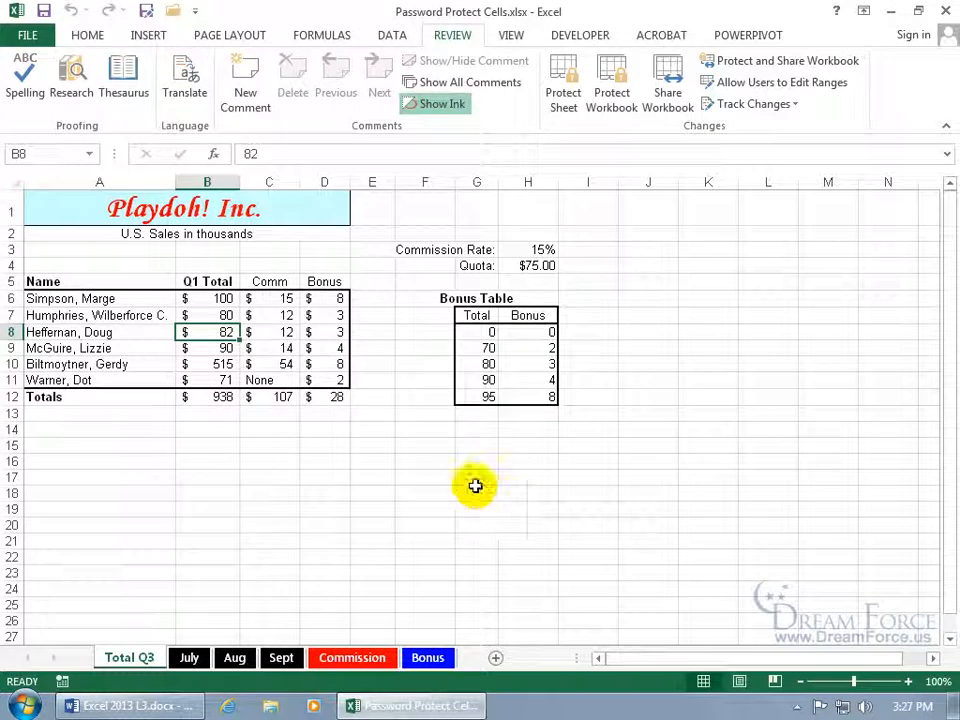
Open cell B6's format settings and inspect its Protection options, then close the dialog.
left_click(197, 299)
right_click(222, 304)
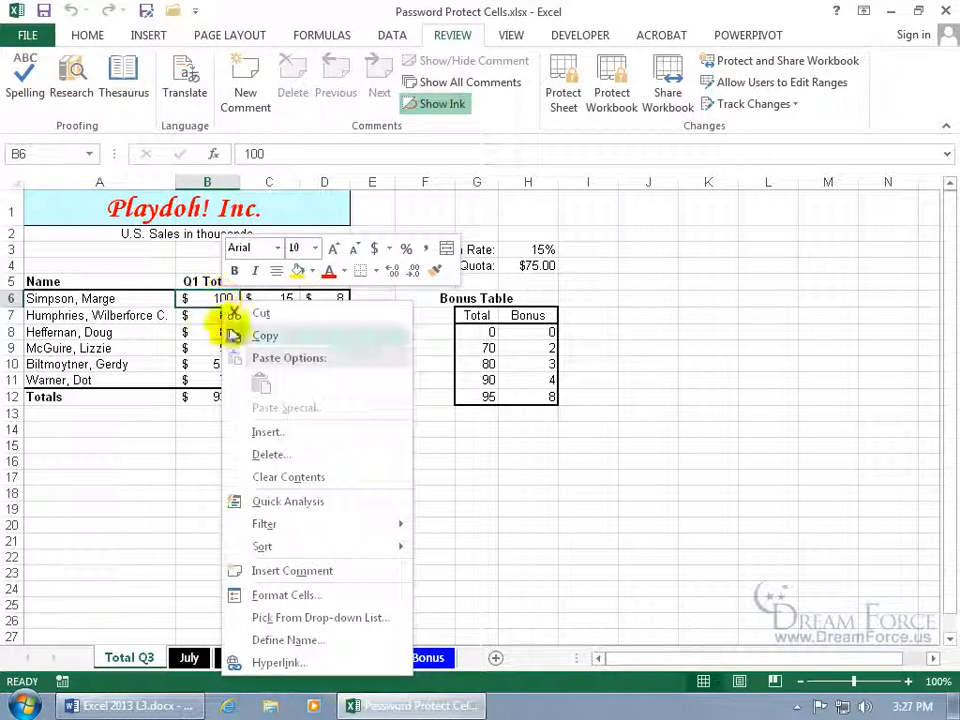
left_click(293, 597)
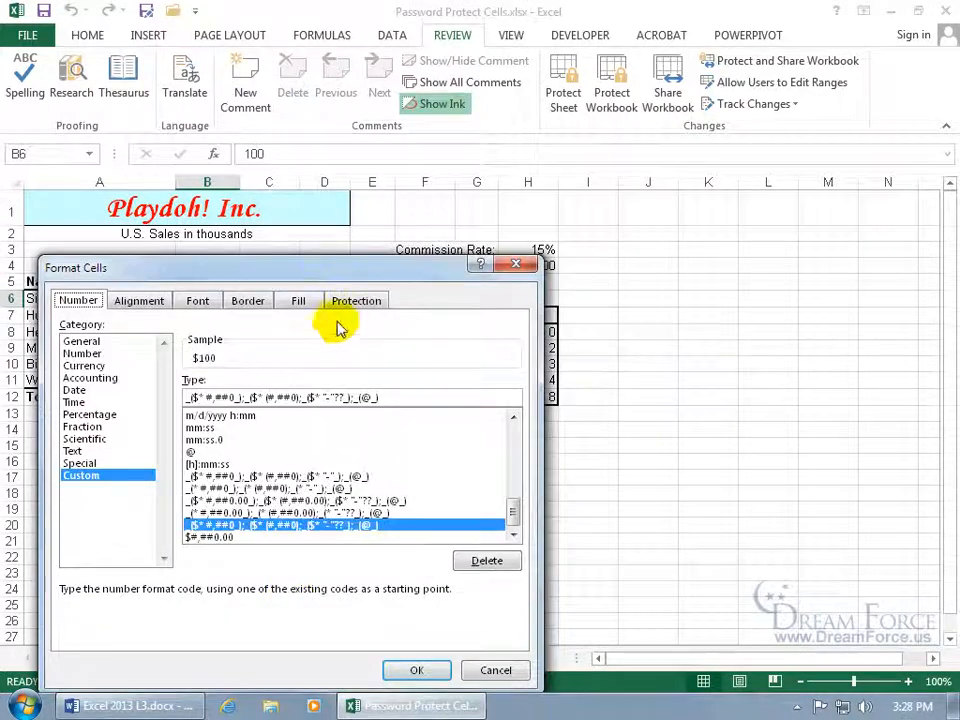
left_click(351, 303)
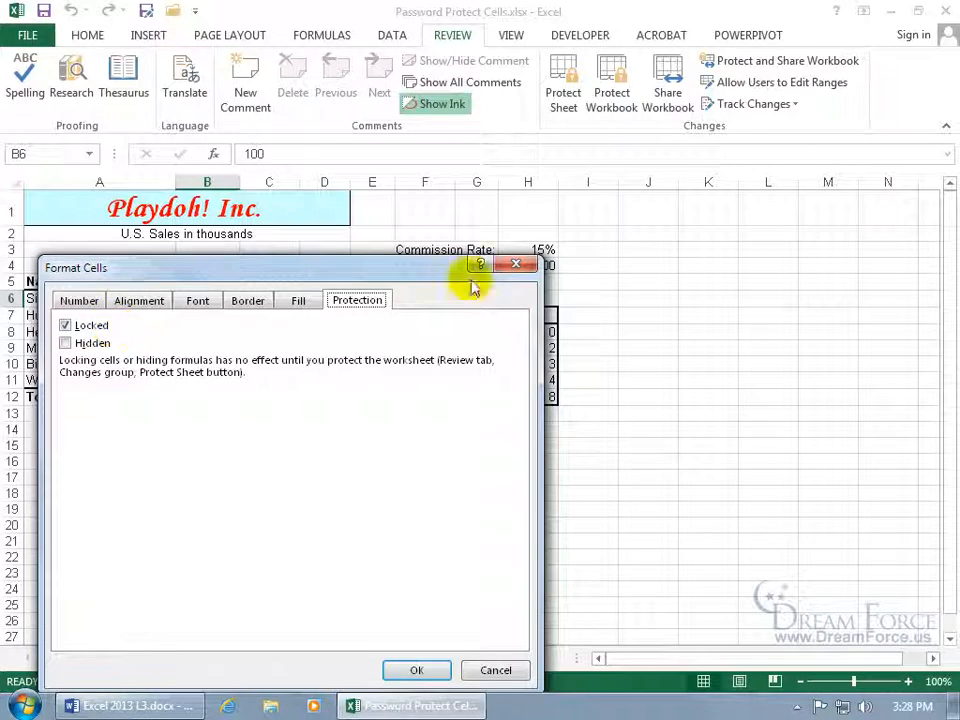
left_click(510, 265)
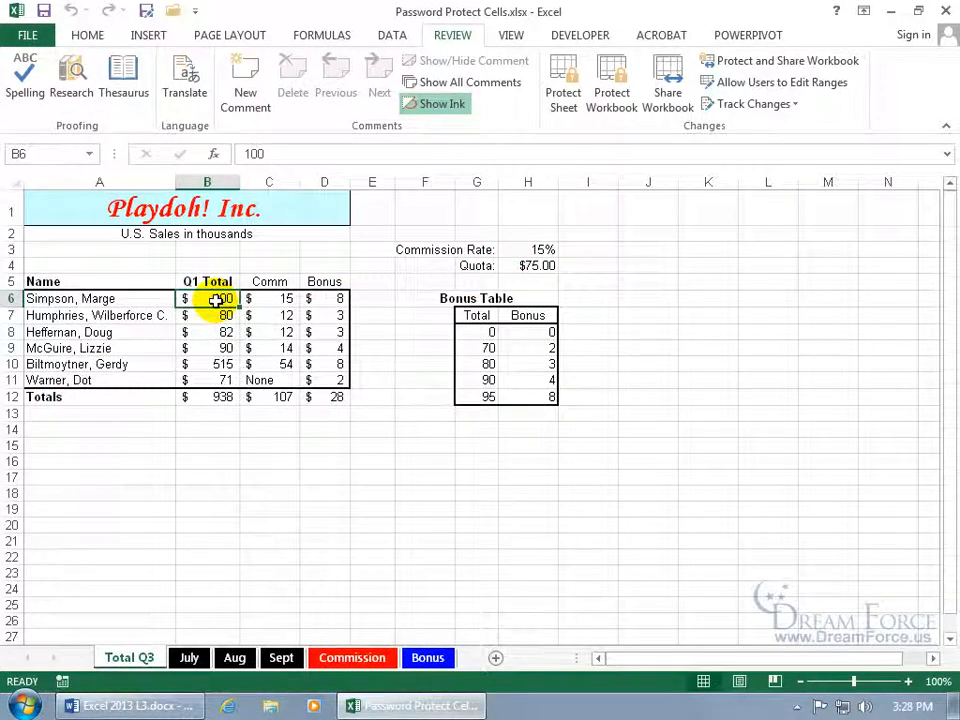